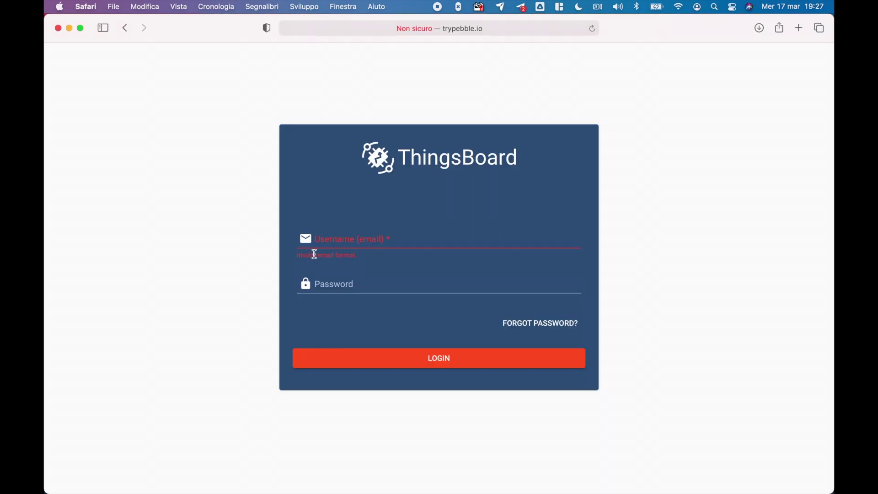
Step: Log in with the tenant administrator account and its password, then open the Devices list
click(325, 241)
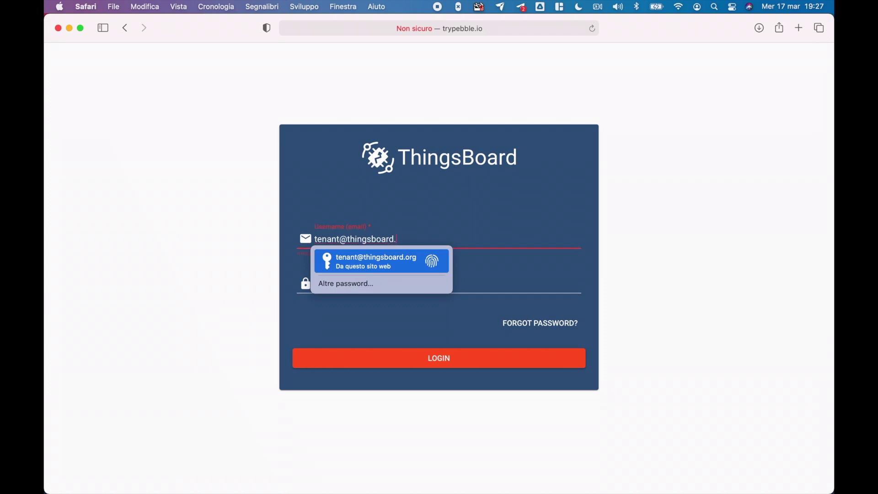
click(329, 284)
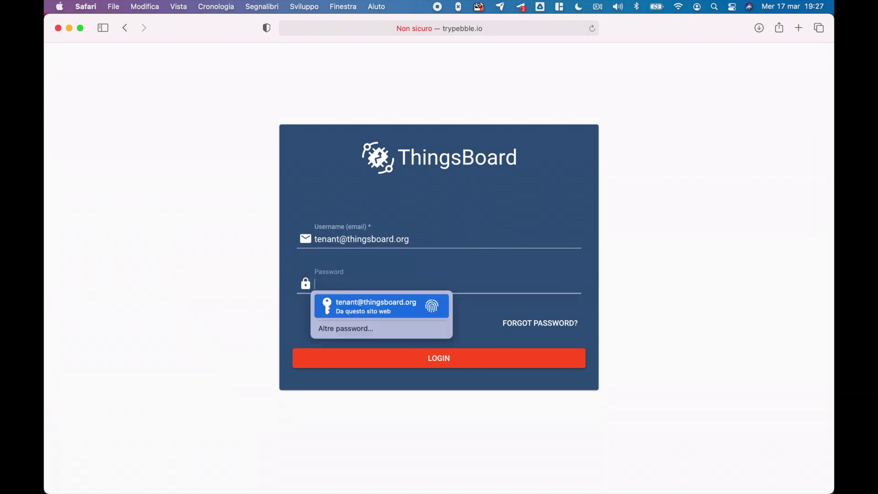
text(tenant)
click(383, 357)
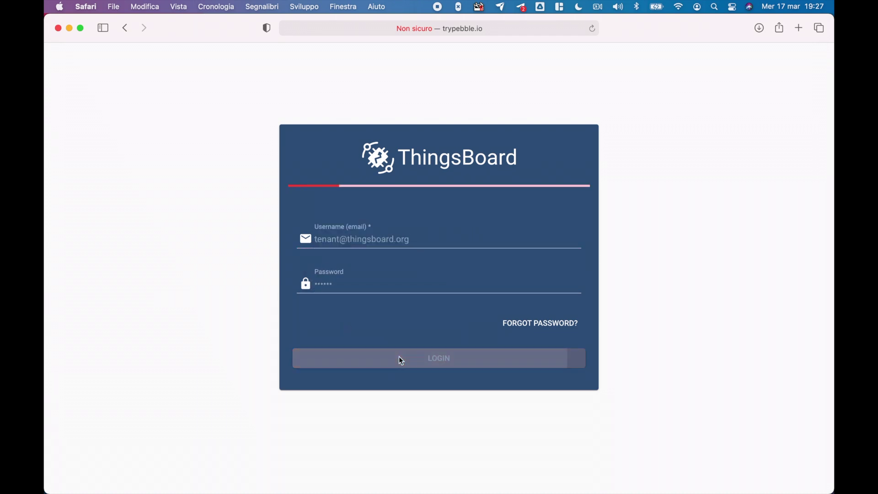
click(295, 276)
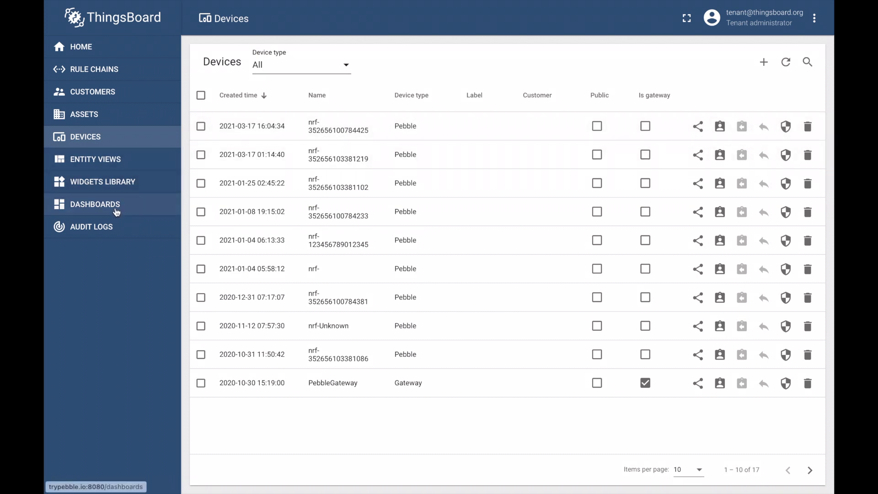
Step: Import pebble_template.json as a new dashboard and show its details panel
click(117, 210)
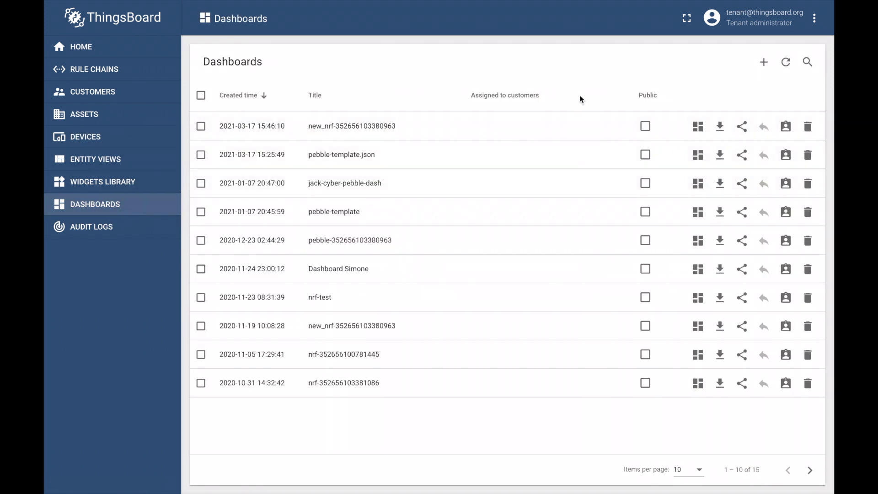
click(770, 67)
click(724, 118)
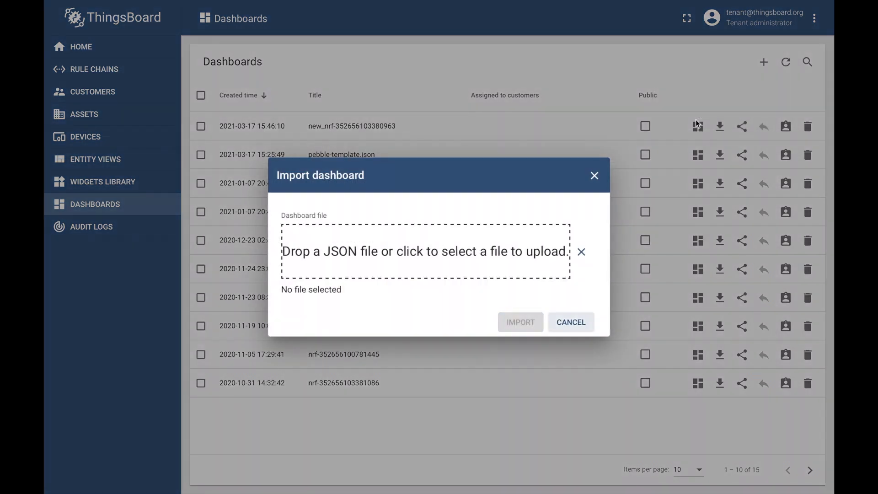
click(463, 251)
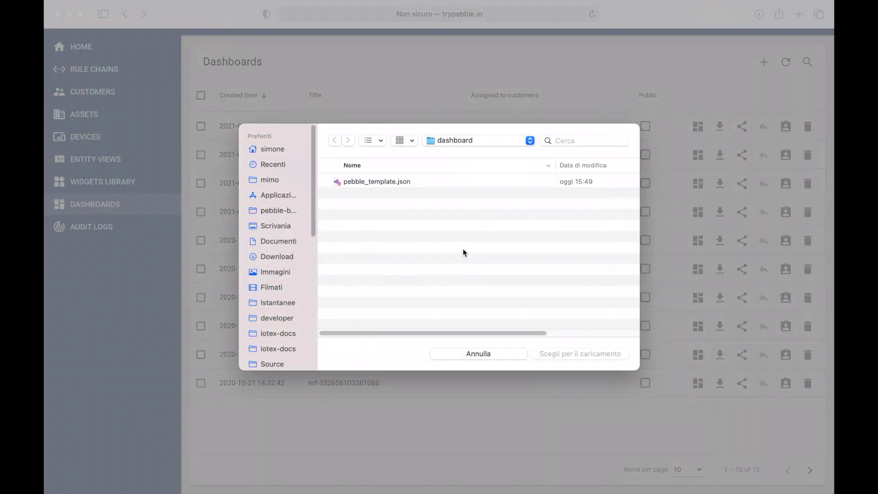
click(389, 183)
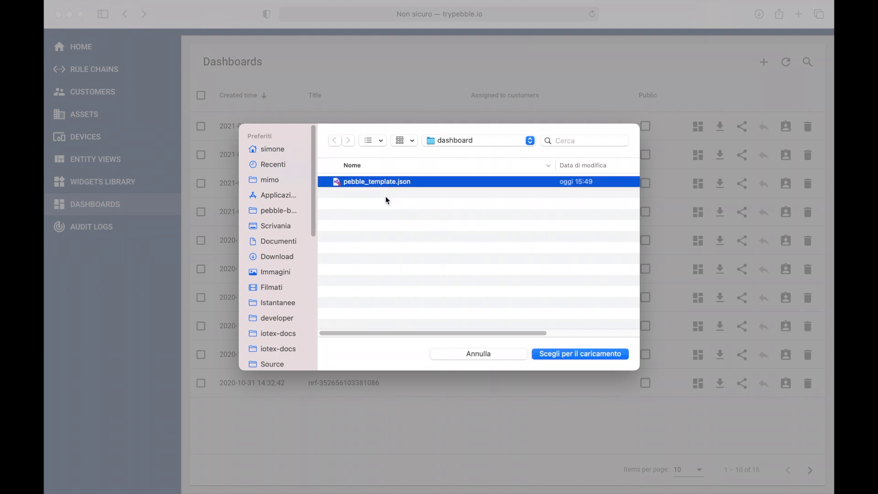
click(565, 355)
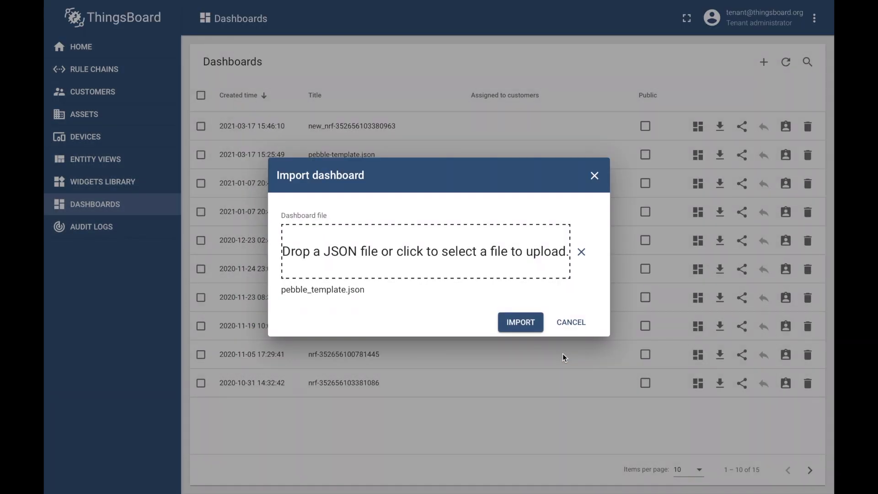
click(503, 328)
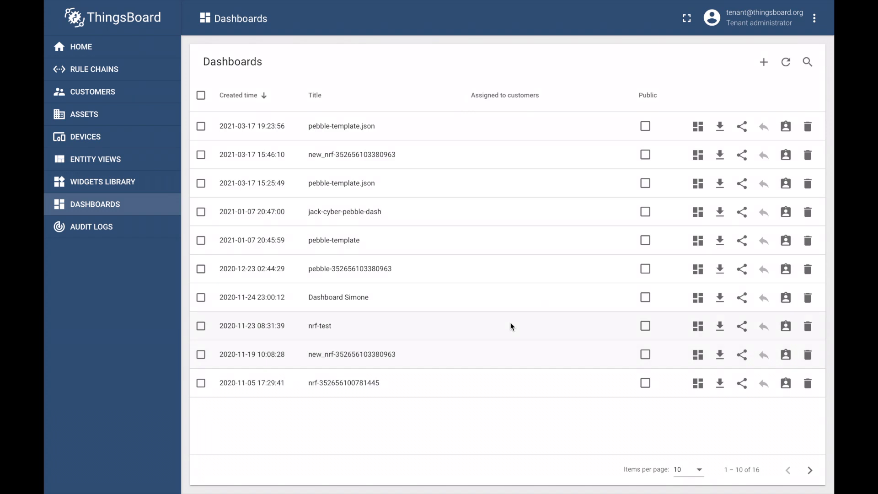
click(334, 127)
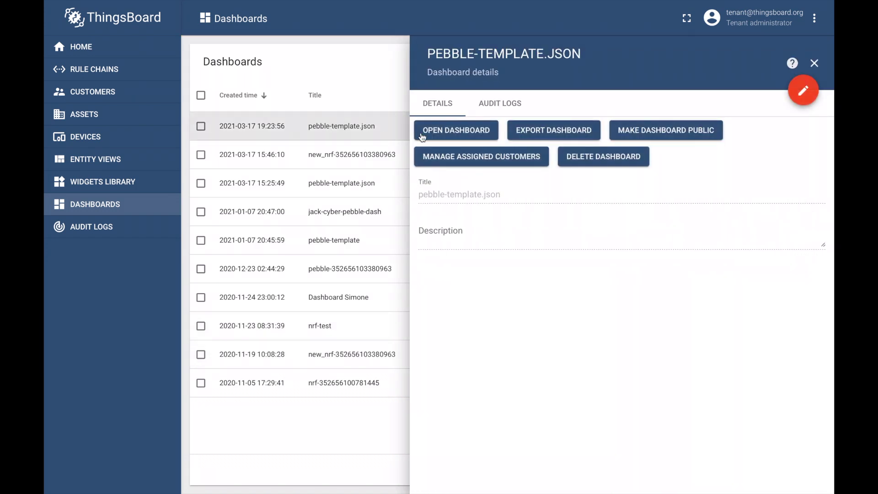
click(457, 131)
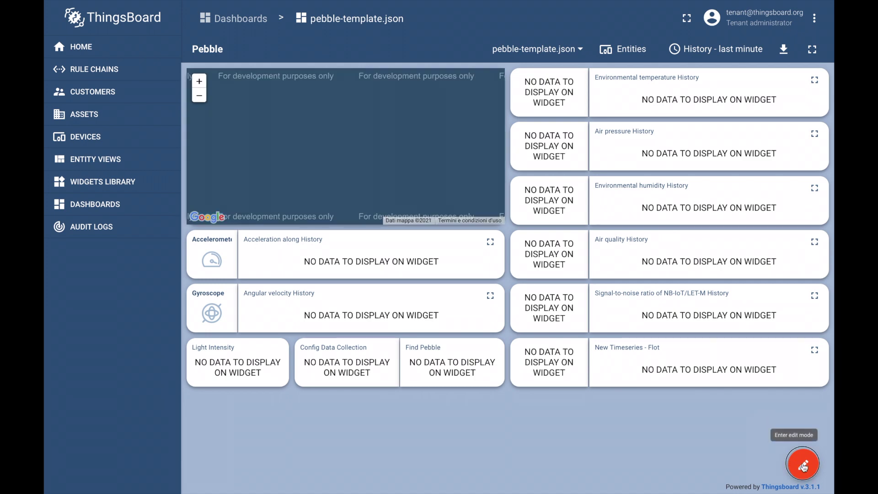
click(803, 464)
click(616, 48)
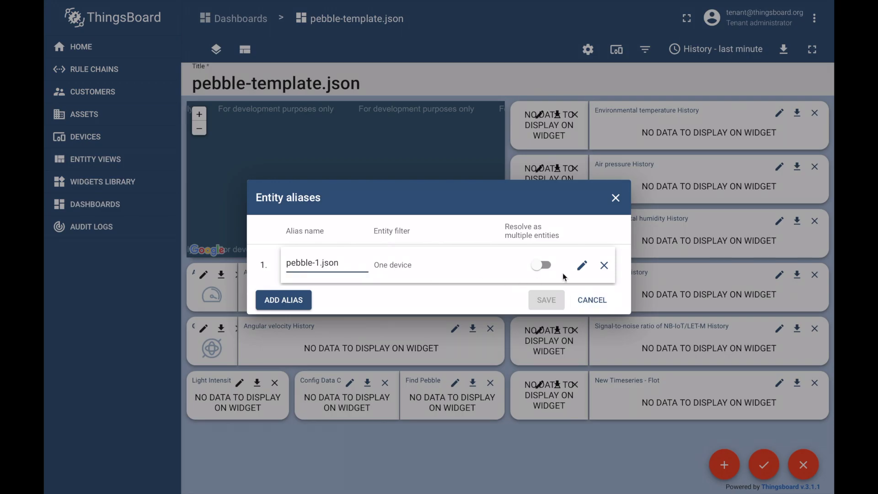
click(582, 265)
click(418, 280)
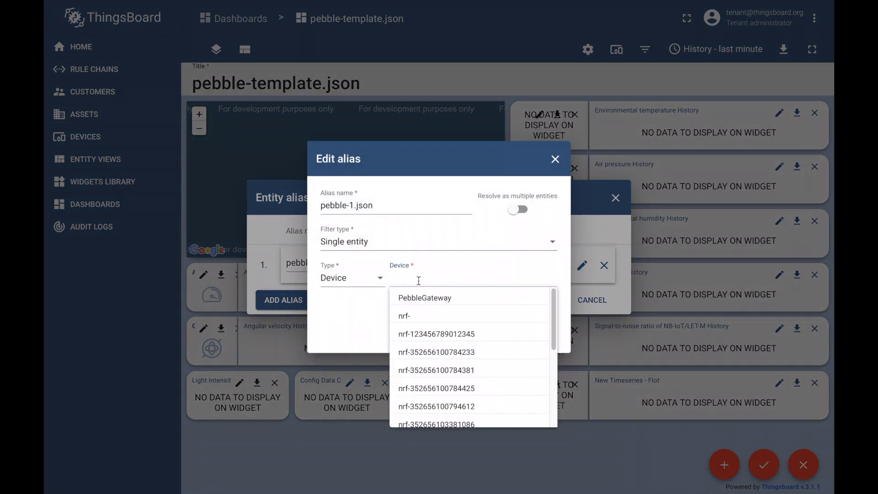
click(435, 389)
click(486, 339)
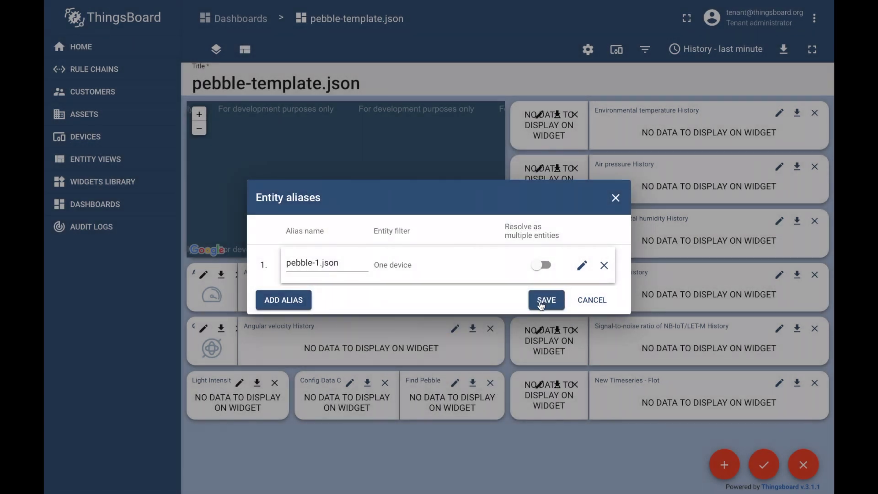
click(541, 302)
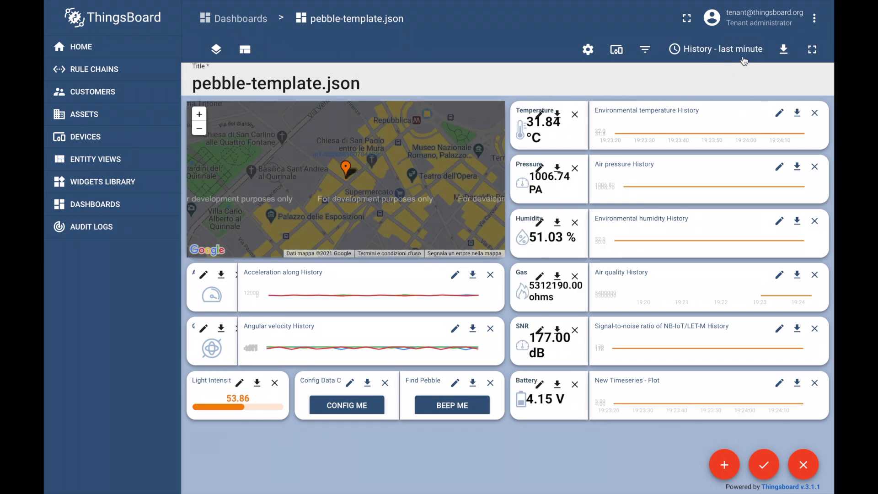
Step: Set the time window to Realtime – last minute and zoom the map out to show all of Rome
click(735, 52)
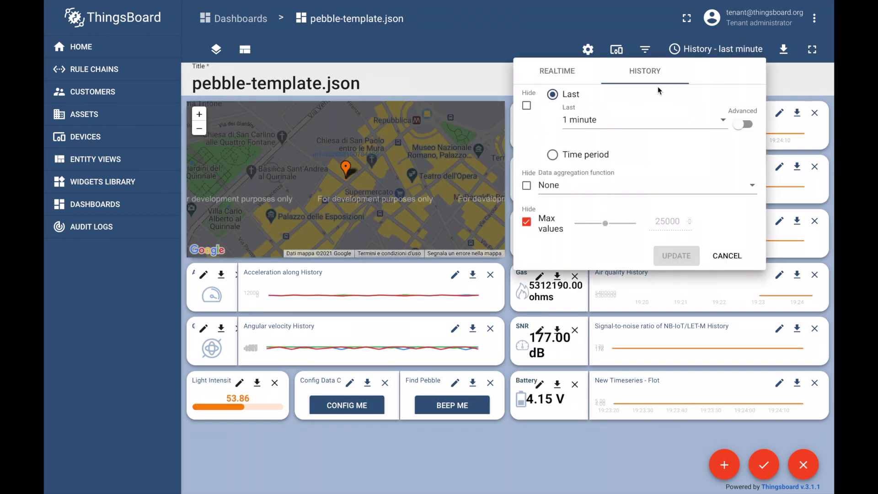
click(553, 74)
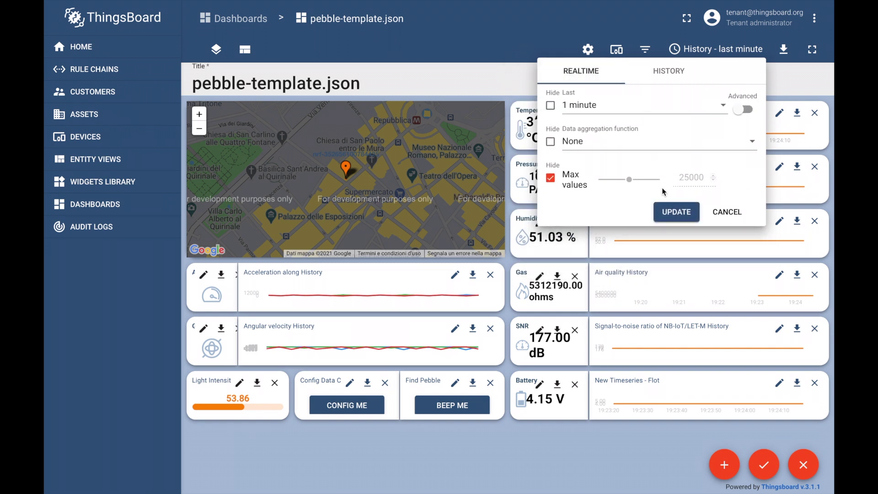
click(679, 219)
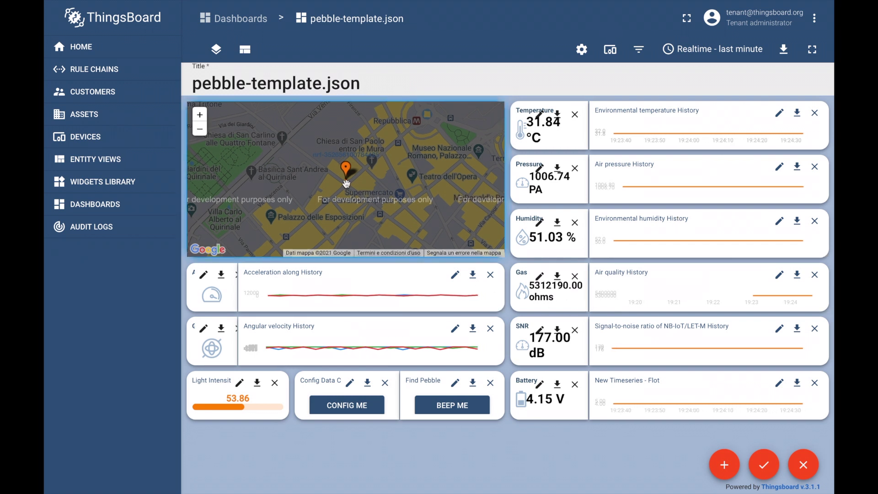
click(204, 132)
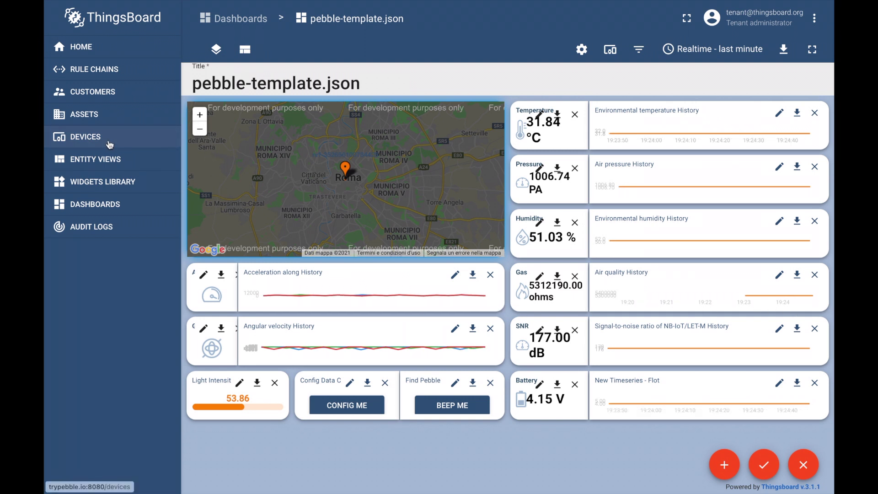
click(108, 142)
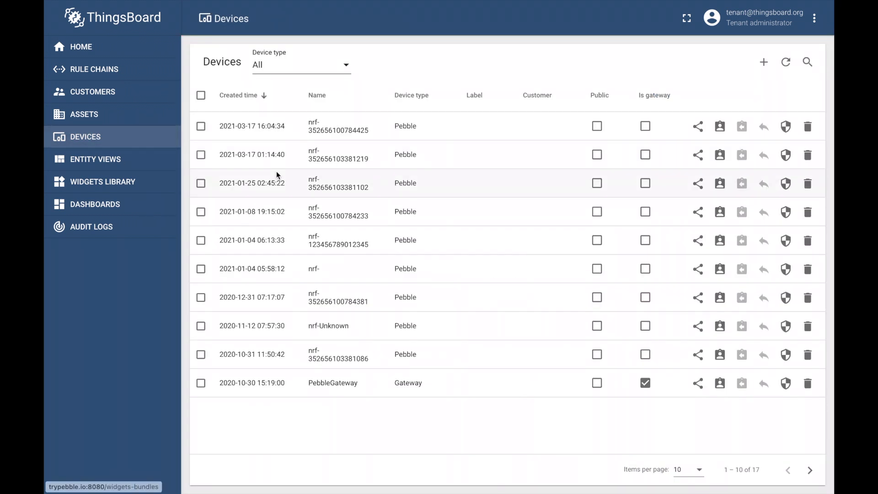
click(341, 128)
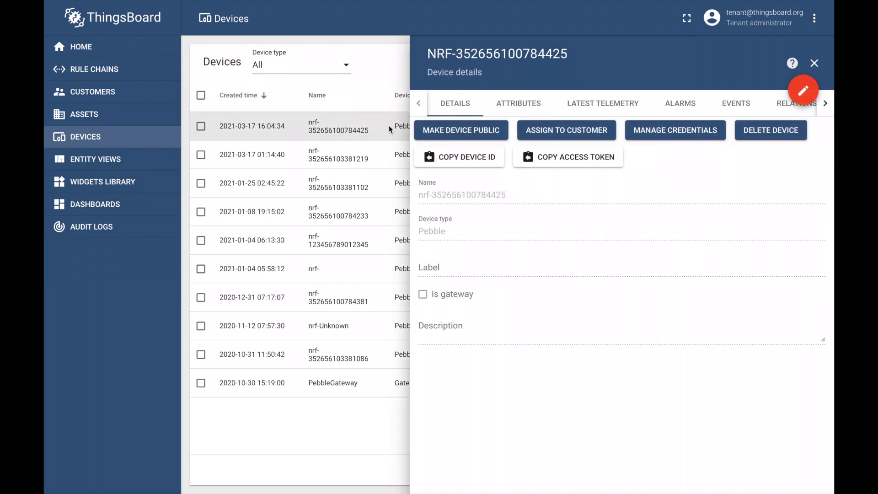
click(611, 105)
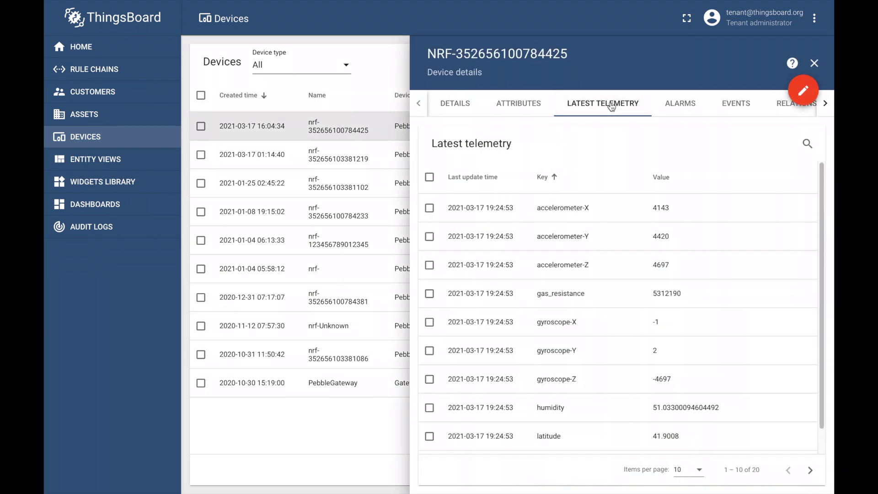
drag(823, 203, 824, 235)
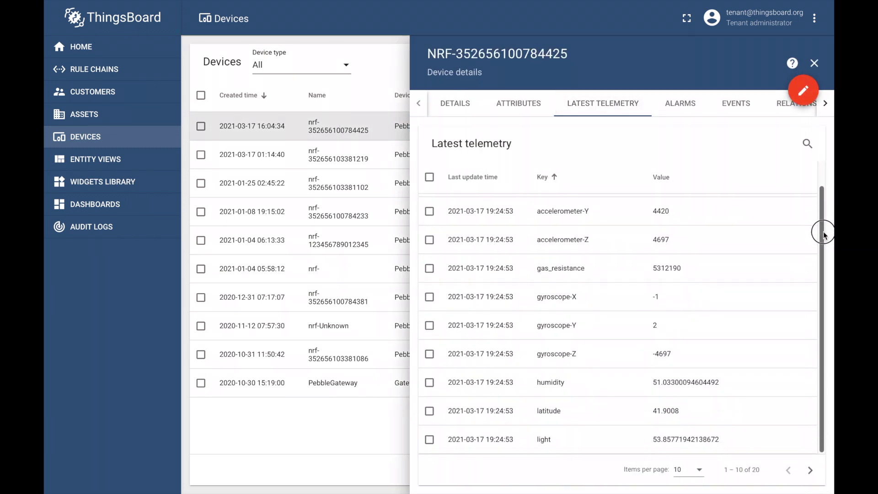
click(699, 468)
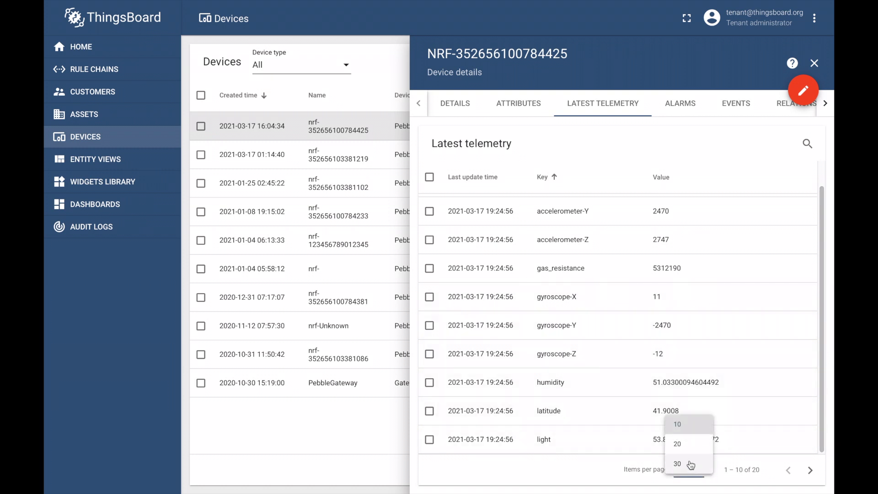
click(690, 465)
scroll(646, 276, down, 5)
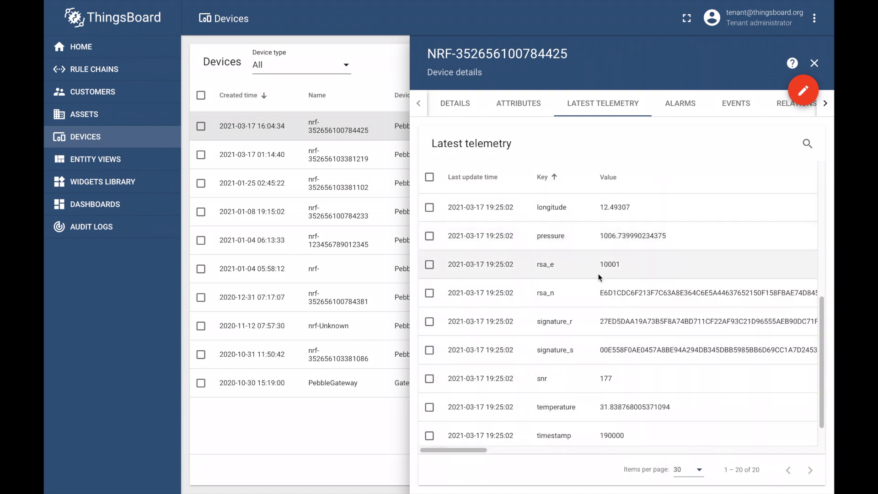